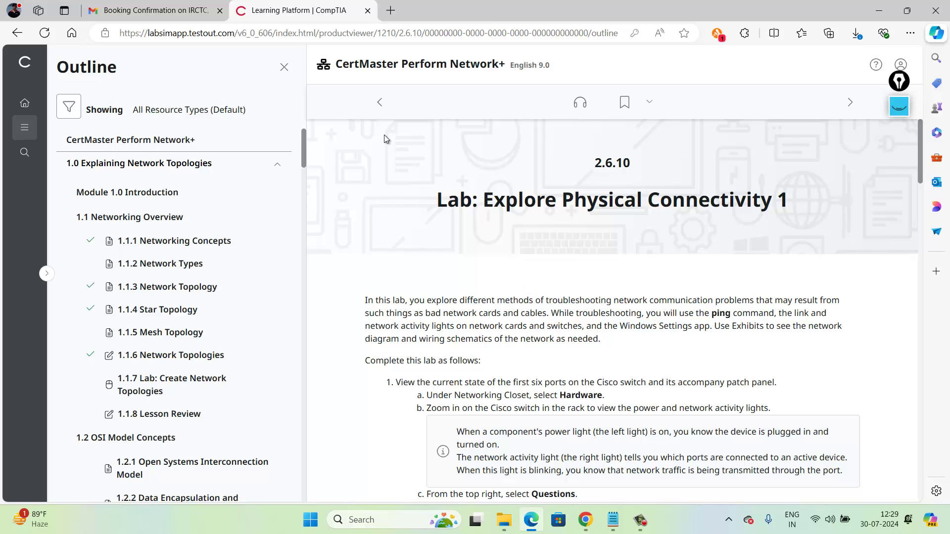
Highlight the course title, then go to the 1.1.1 Networking Concepts lesson.
drag(342, 63, 505, 72)
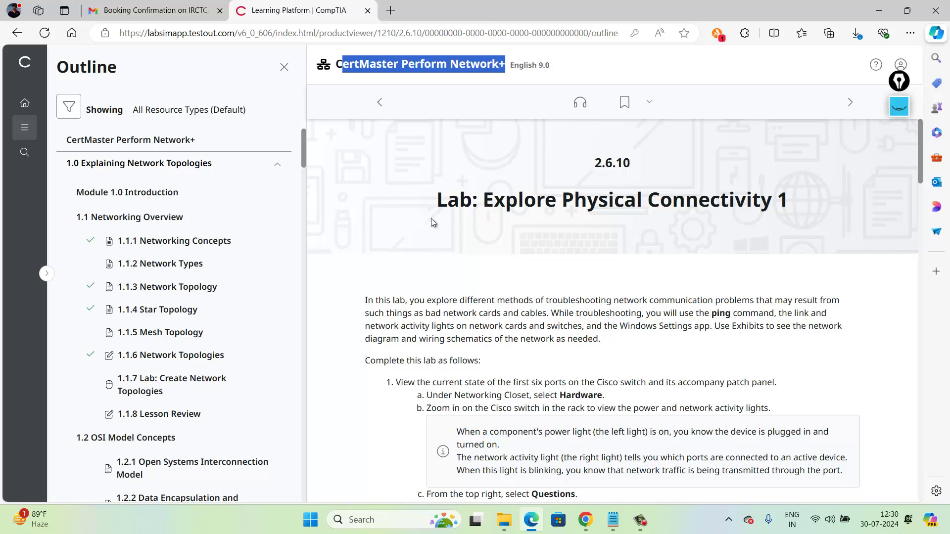
click(172, 247)
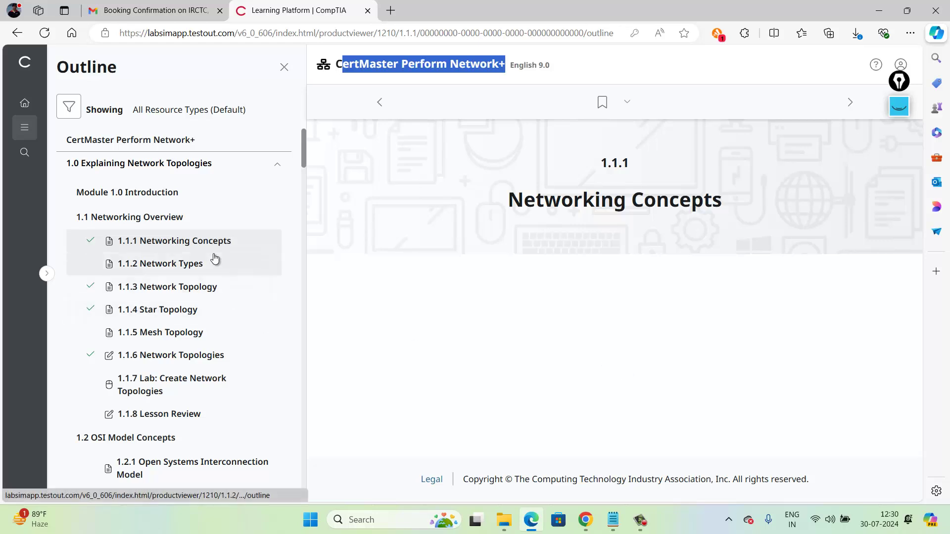
Skim the 1.1.6 Network Topologies page, then open the 1.1.8 Lesson Review.
scroll(214, 258, down, 3)
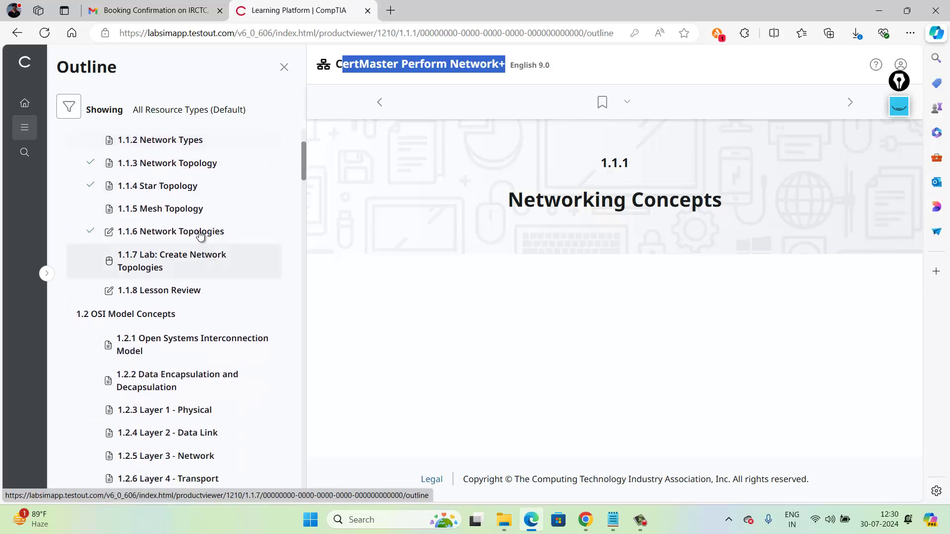
click(201, 234)
scroll(419, 310, down, 4)
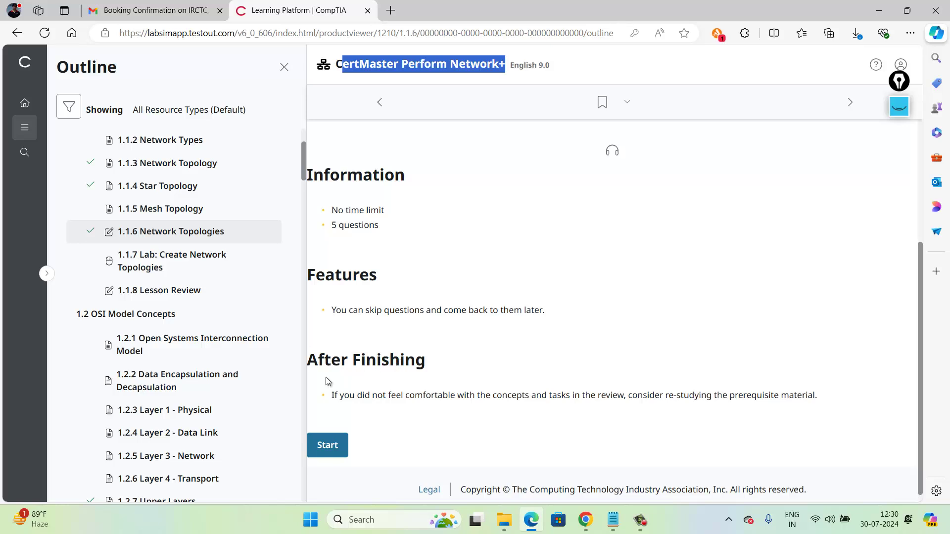
click(190, 291)
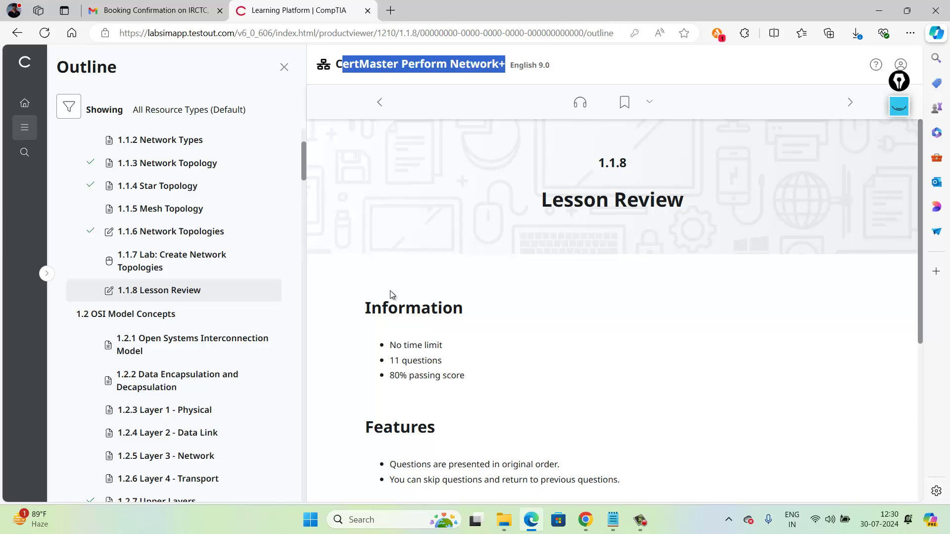
Highlight the 11 questions and 80% passing score details, then open Lab 1.1.7 Create Network Topologies.
drag(390, 361, 444, 361)
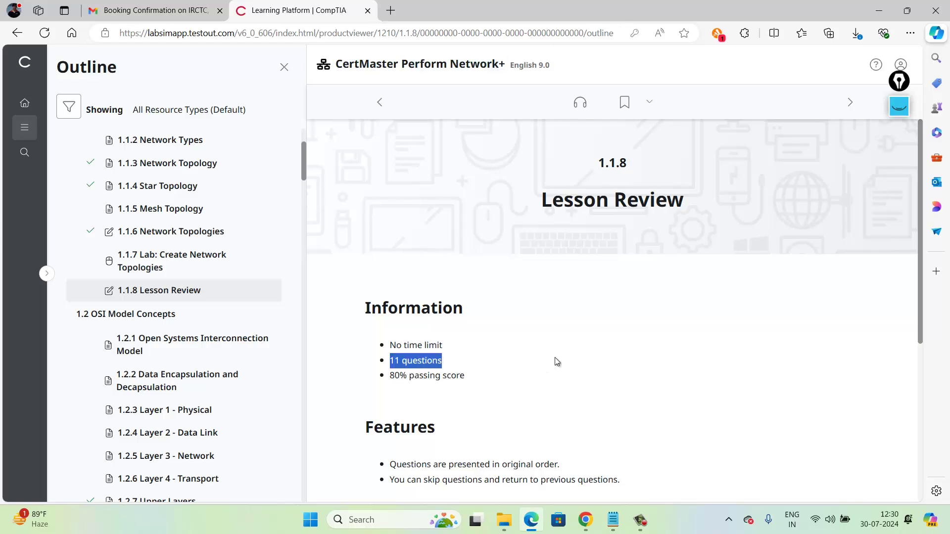
click(393, 377)
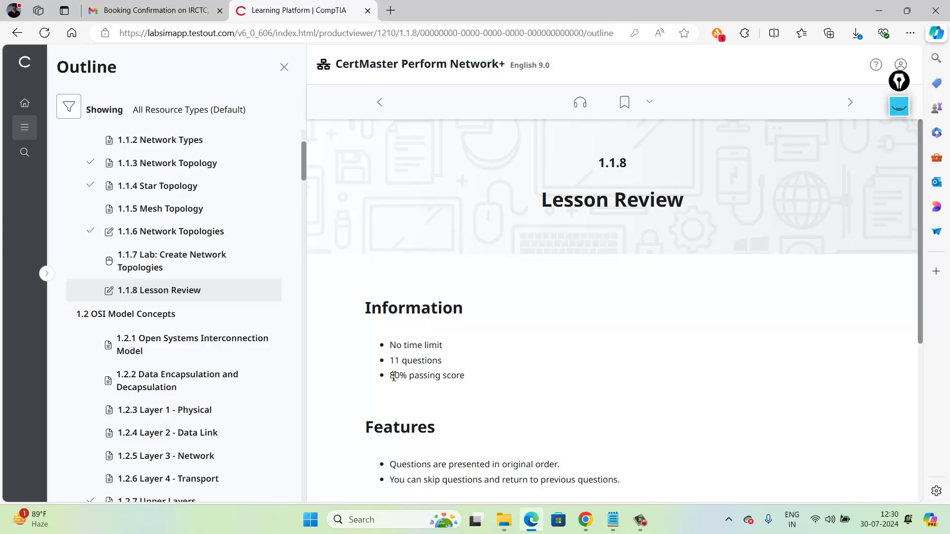
triple_click(467, 376)
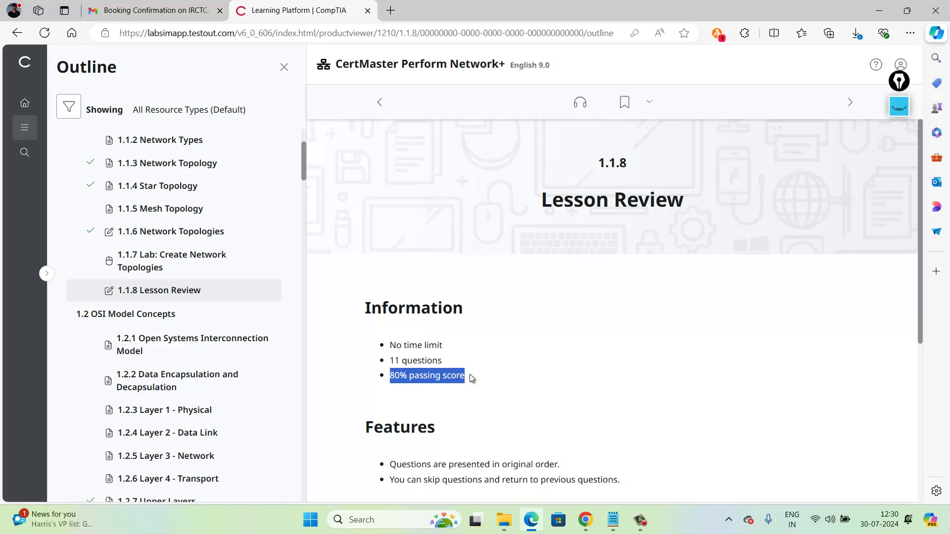
drag(331, 64, 514, 65)
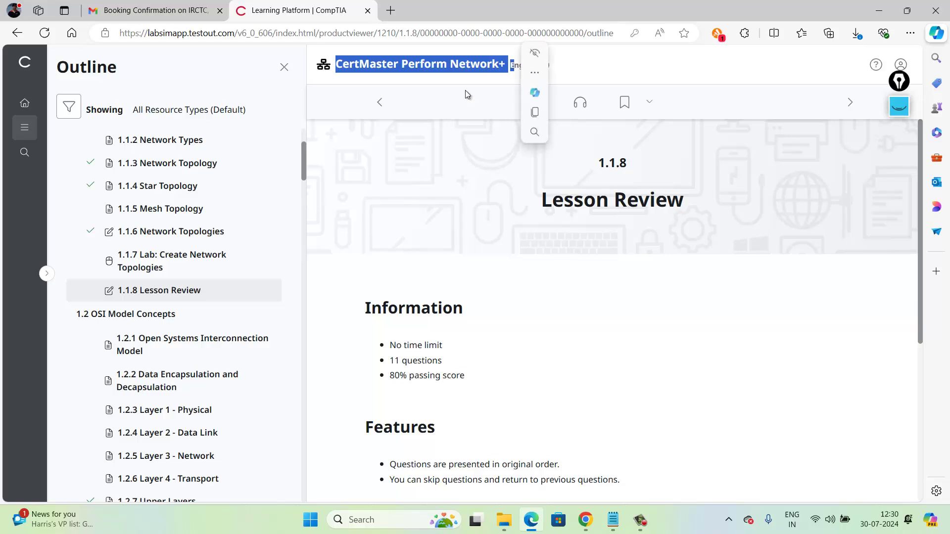
click(162, 267)
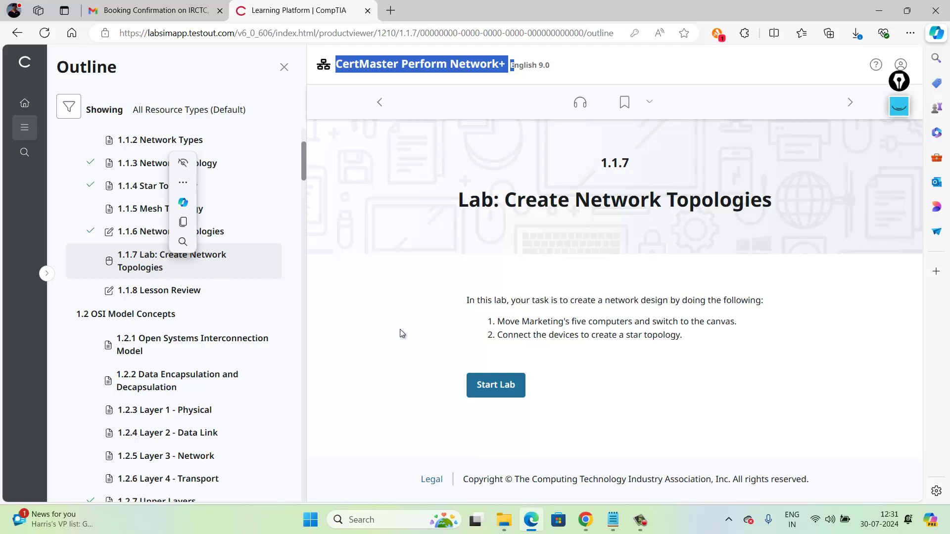
click(495, 388)
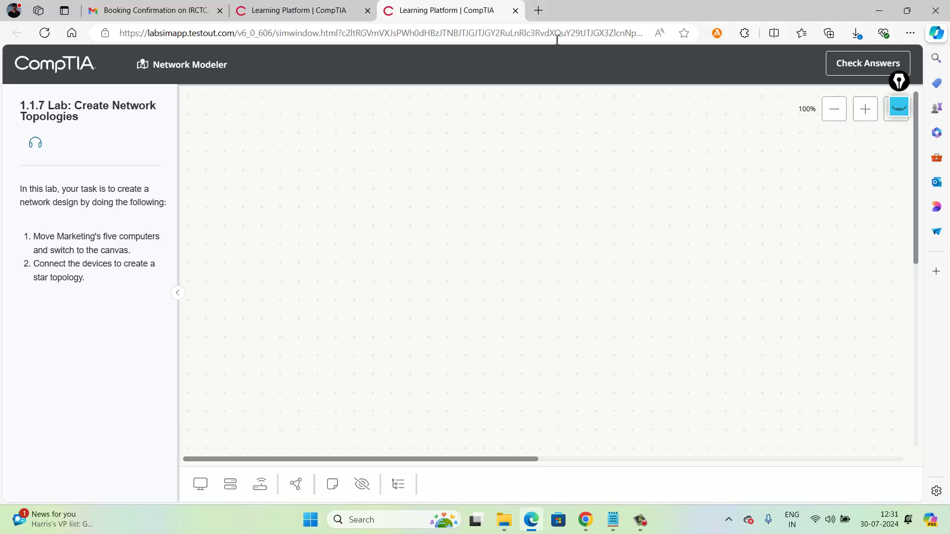
click(515, 10)
click(446, 328)
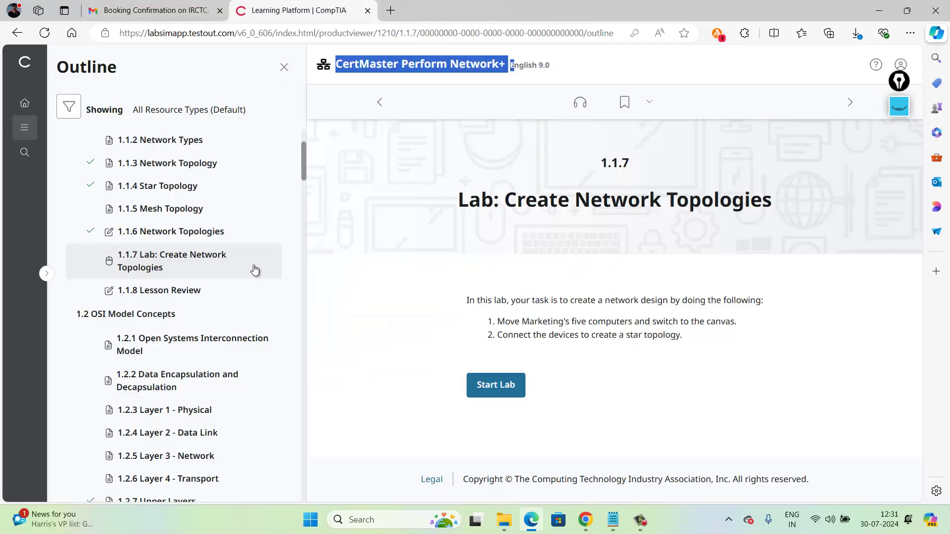
Start the 1.3.8 Explore a Single Location in a Lab lab from its Outline page.
scroll(255, 270, down, 10)
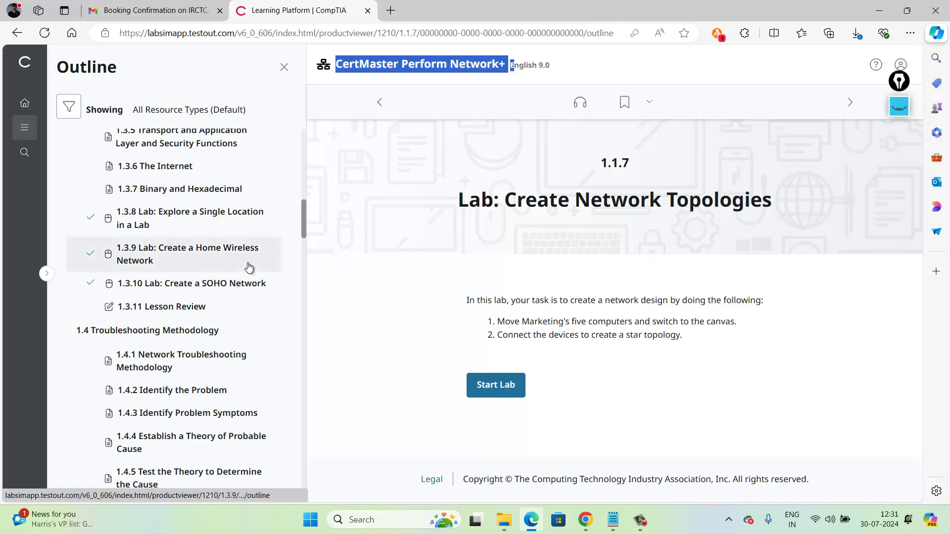
click(229, 227)
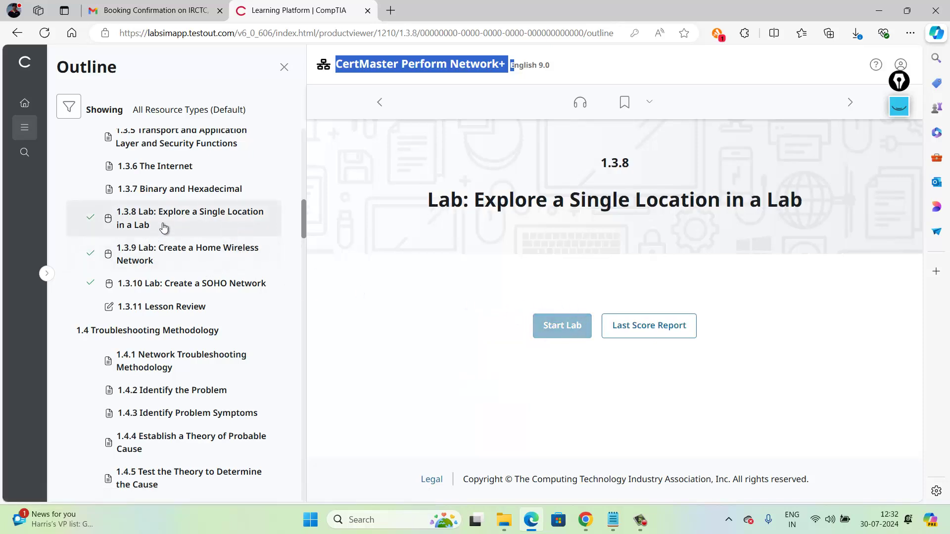
scroll(478, 304, down, 1)
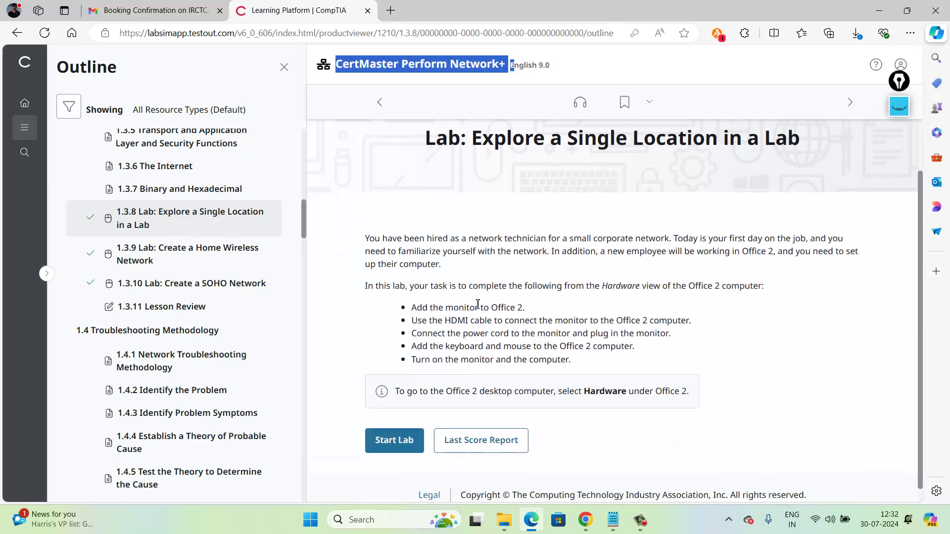
click(396, 438)
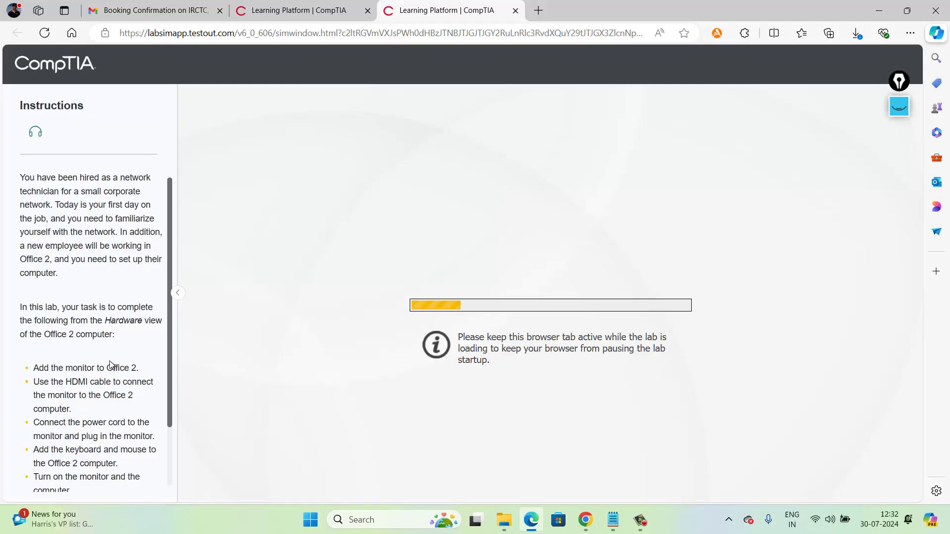
Read the lab tasks, highlighting Office and the power cord step, while the Floor 1 map loads.
scroll(78, 328, down, 2)
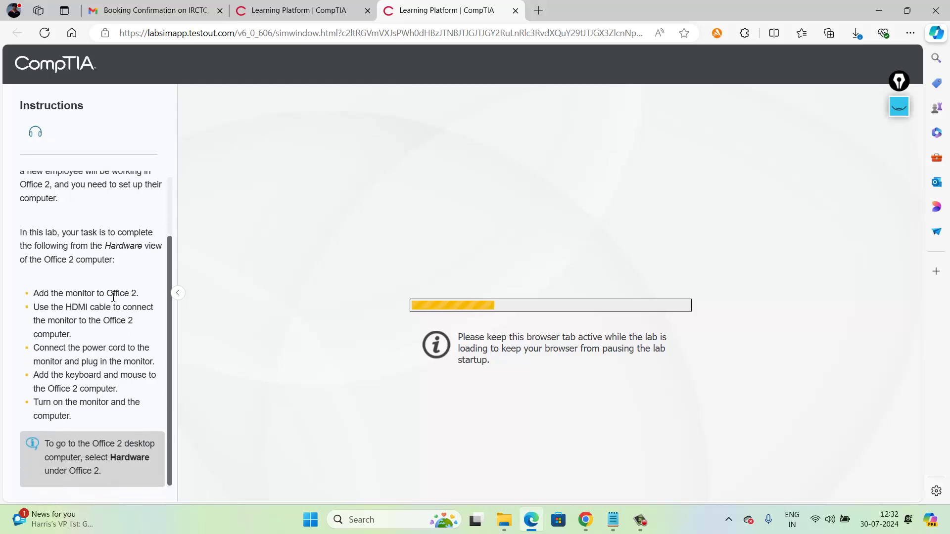
double_click(130, 295)
drag(120, 321, 88, 308)
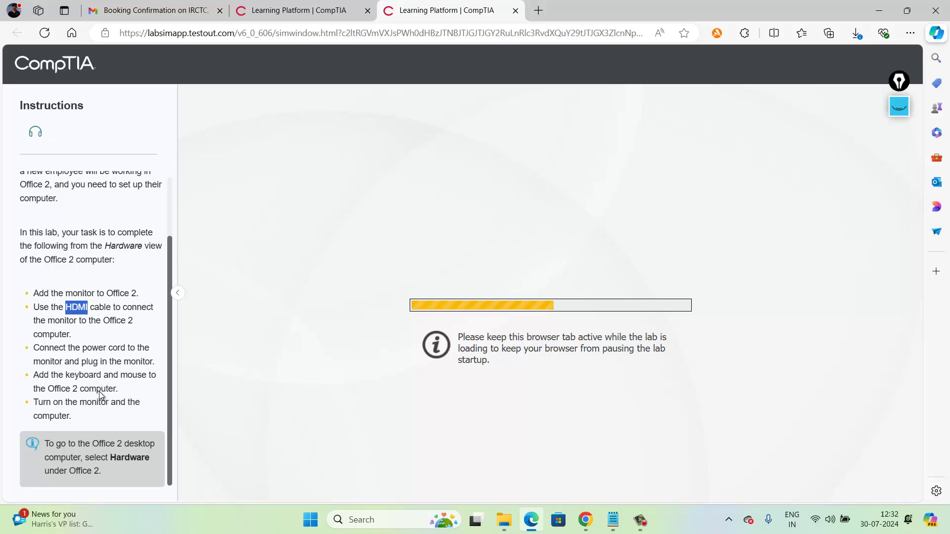
drag(59, 347, 125, 348)
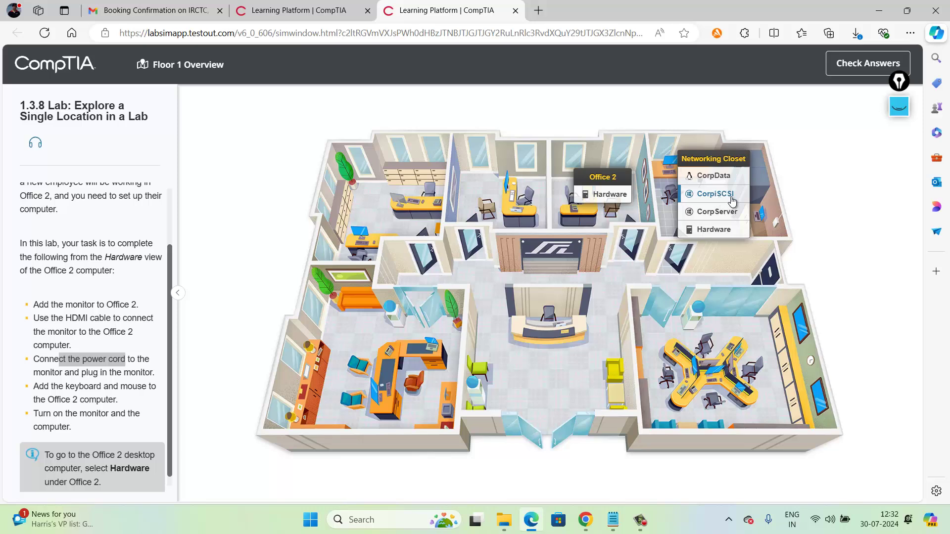
Open the Networking Closet's Hardware view on the Floor 1 map.
click(709, 231)
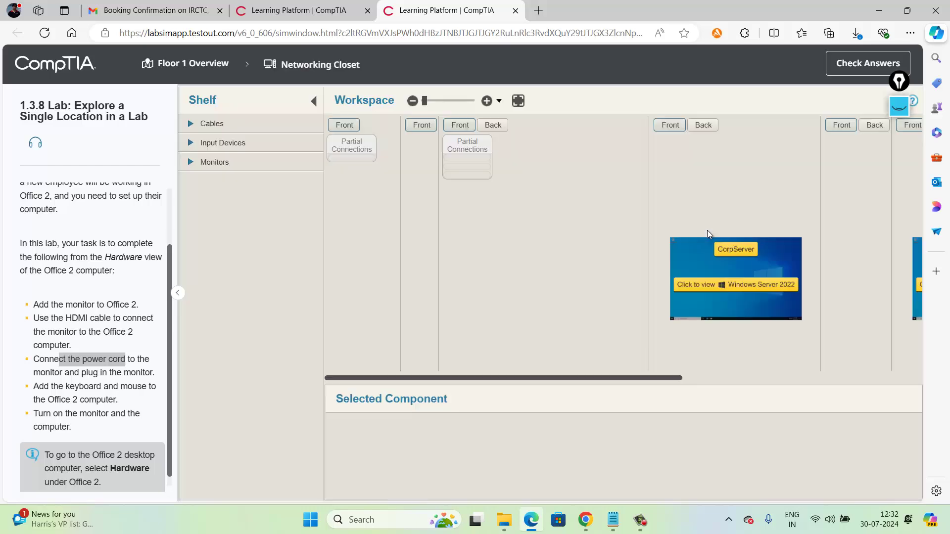
Inspect the switch's Cat6a cable, fiber links on ports 1 and 3-4, and RJ45 patch panel, then return to Floor 1.
scroll(568, 193, up, 5)
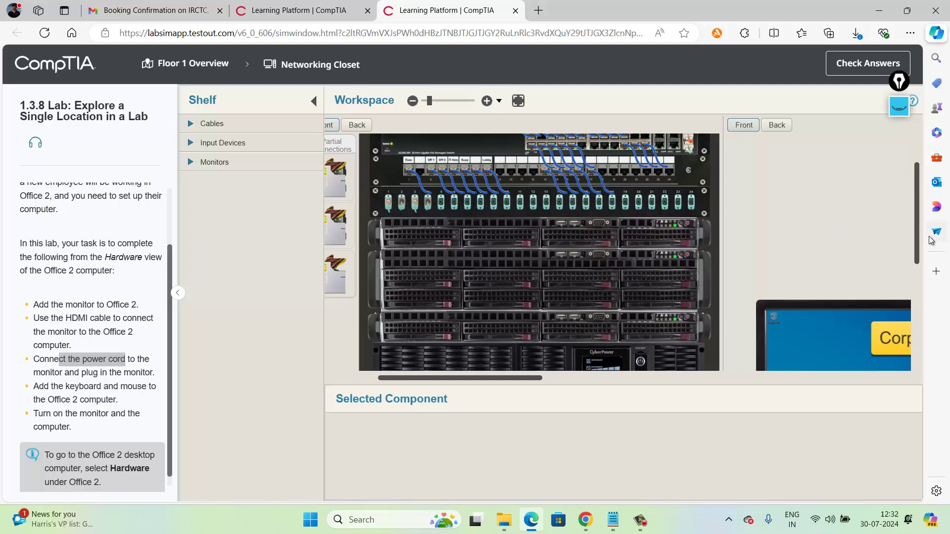
drag(916, 220, 914, 190)
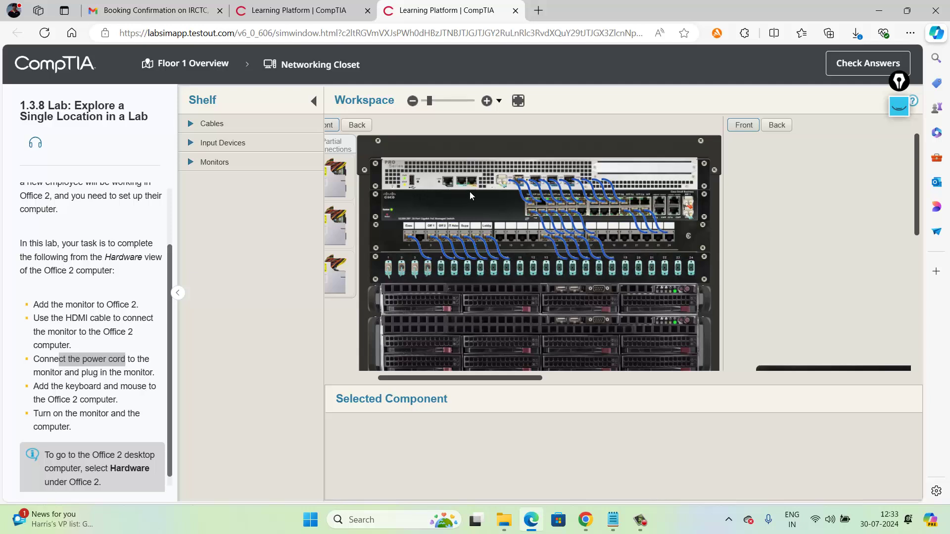
click(518, 183)
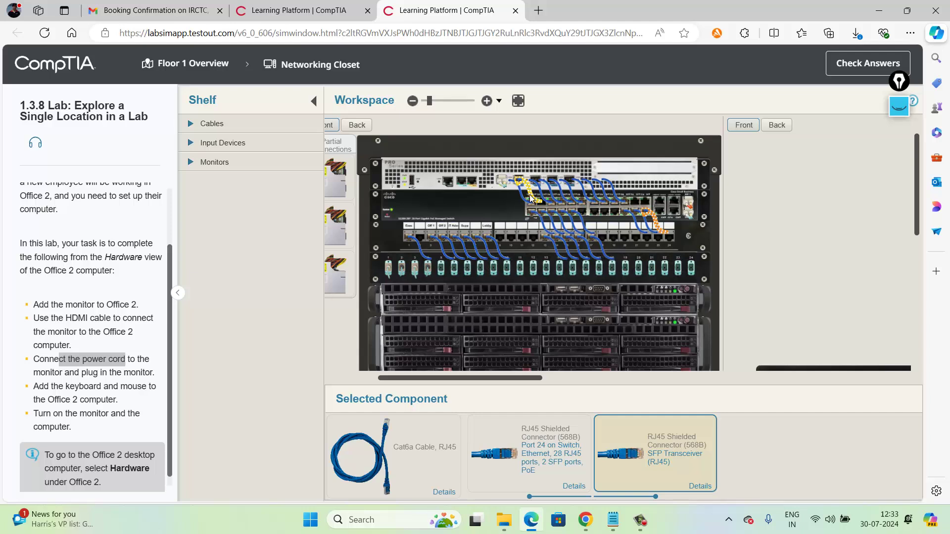
click(389, 271)
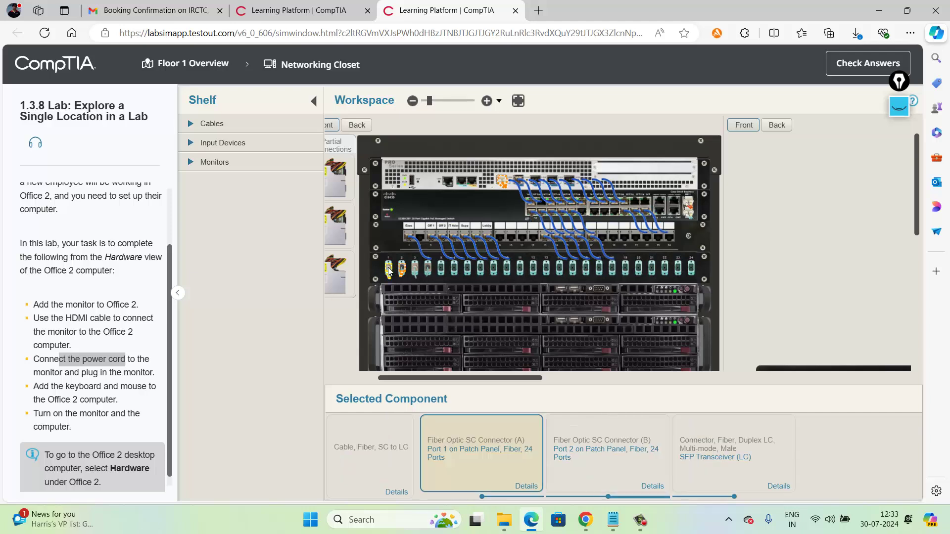
click(417, 270)
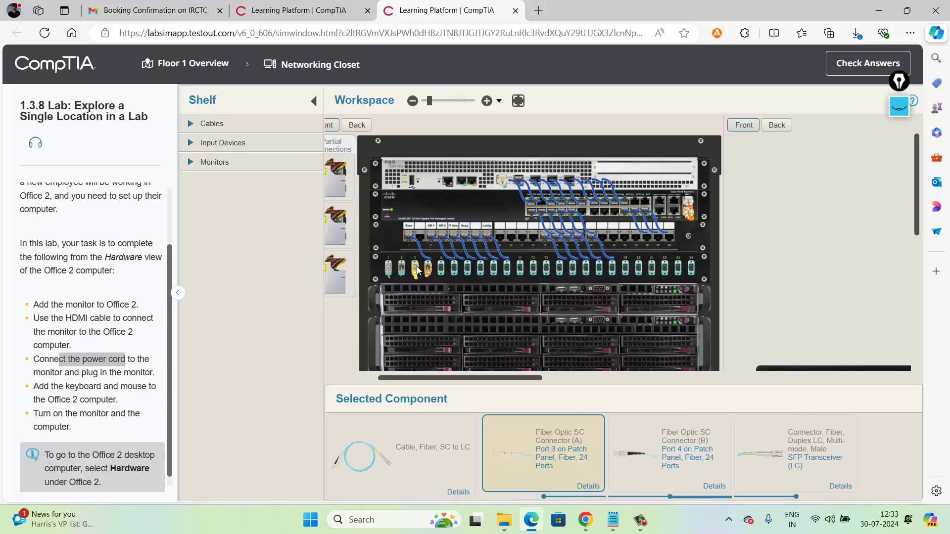
click(432, 236)
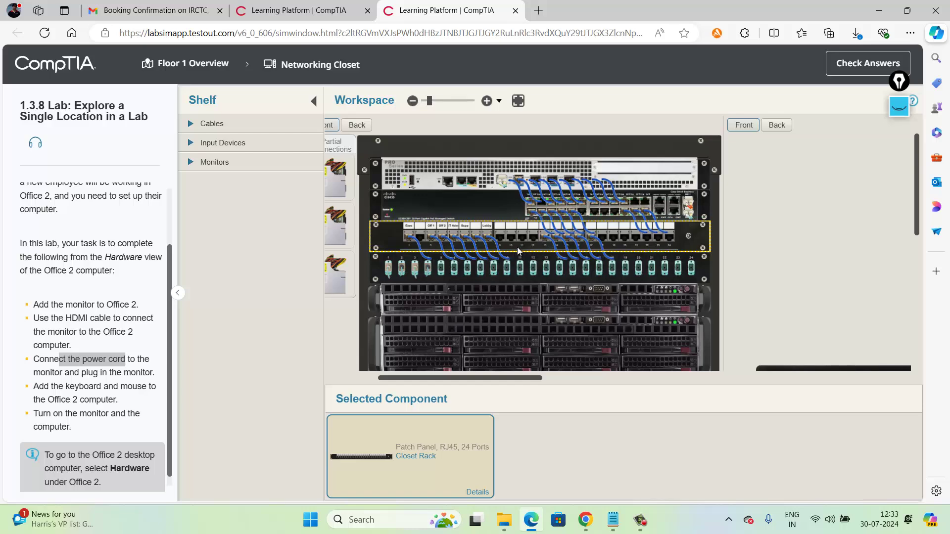
click(208, 69)
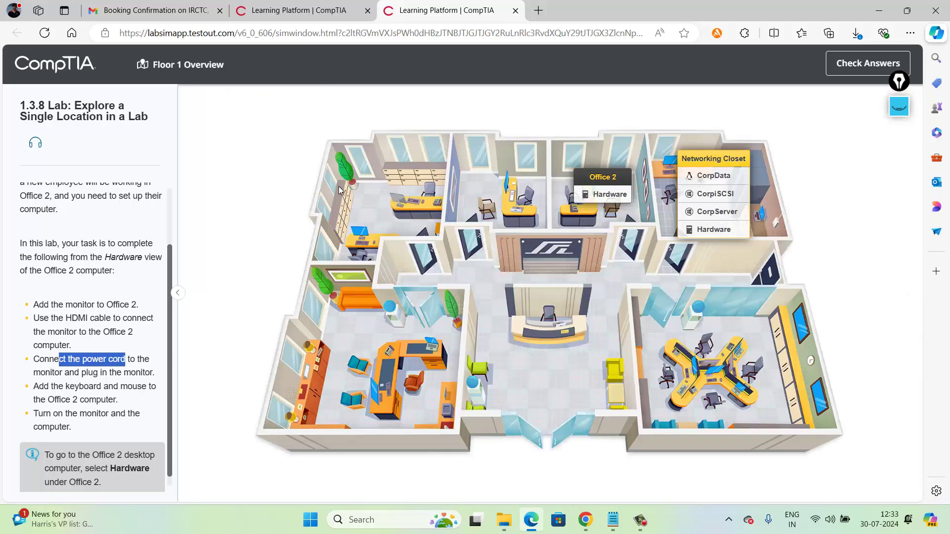